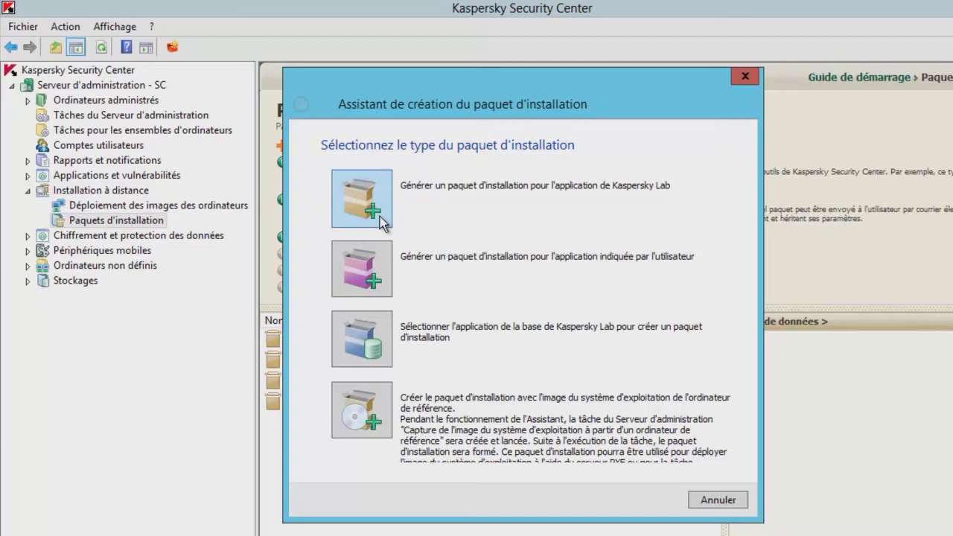
Start an installation package for a Kaspersky Lab application and name it "[Bases_Completes] Kaspersky Endpoint Security for Windows"
click(381, 221)
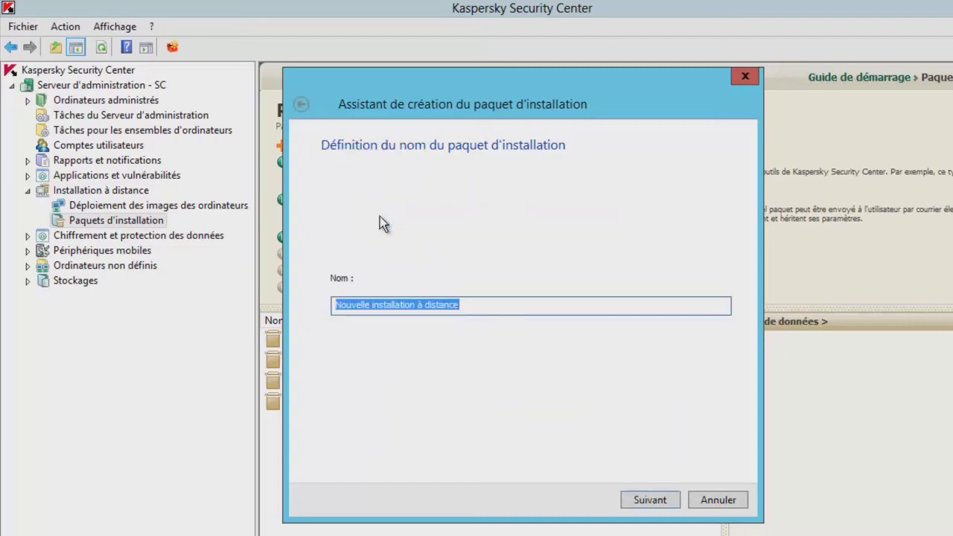
text([Bases_Completes] Kaspersky Endpoint Security for Windows)
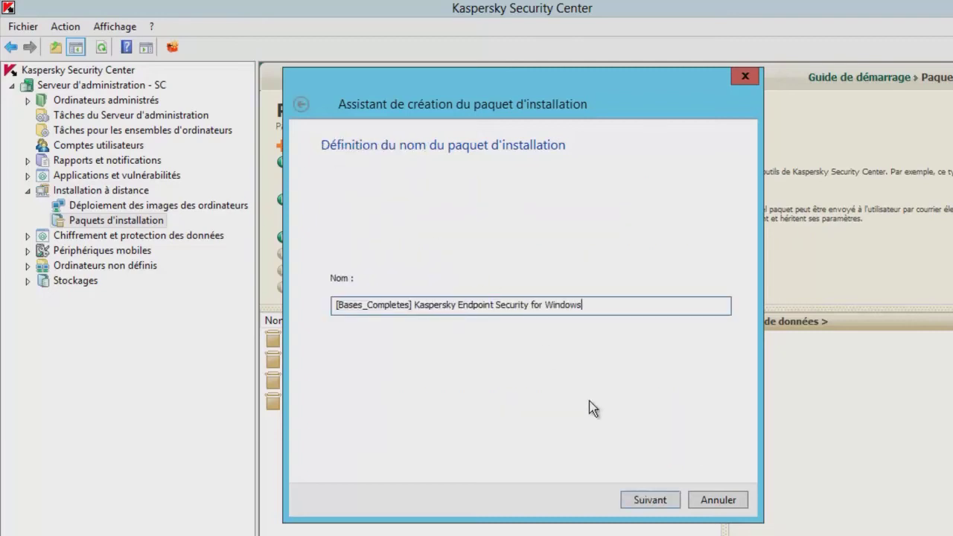
click(649, 500)
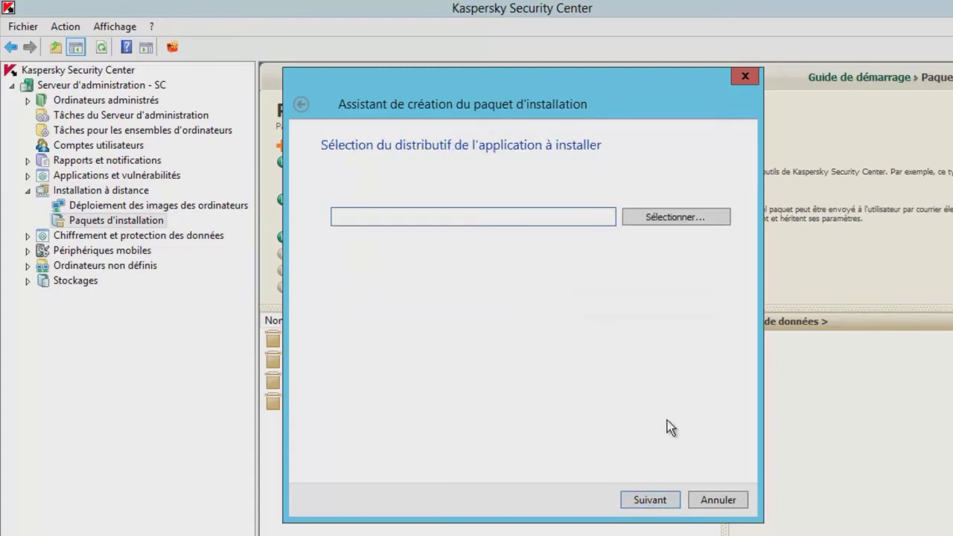
Choose the self-extracting file kes10win_10.2.1.23fr.exe on the desktop as the application distribution and proceed to the licence agreement
click(715, 220)
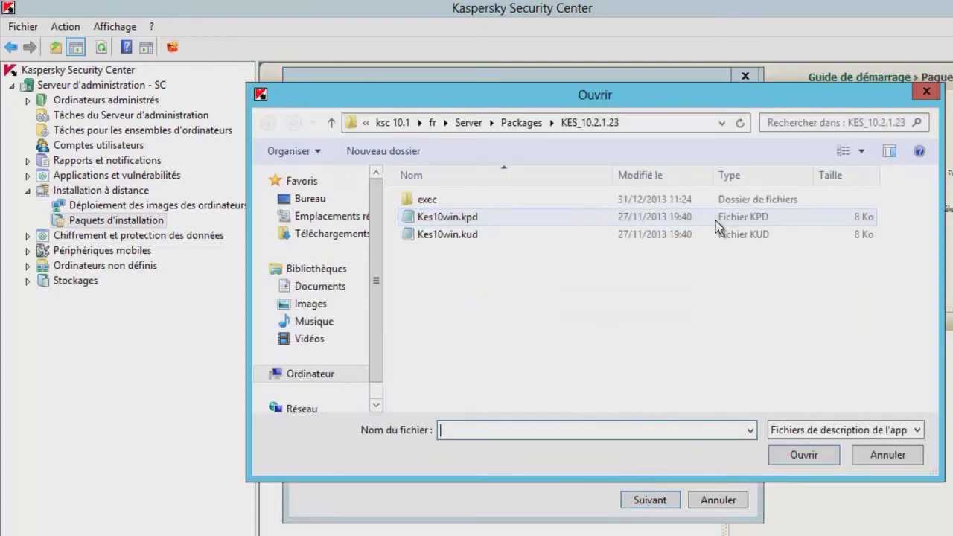
click(721, 124)
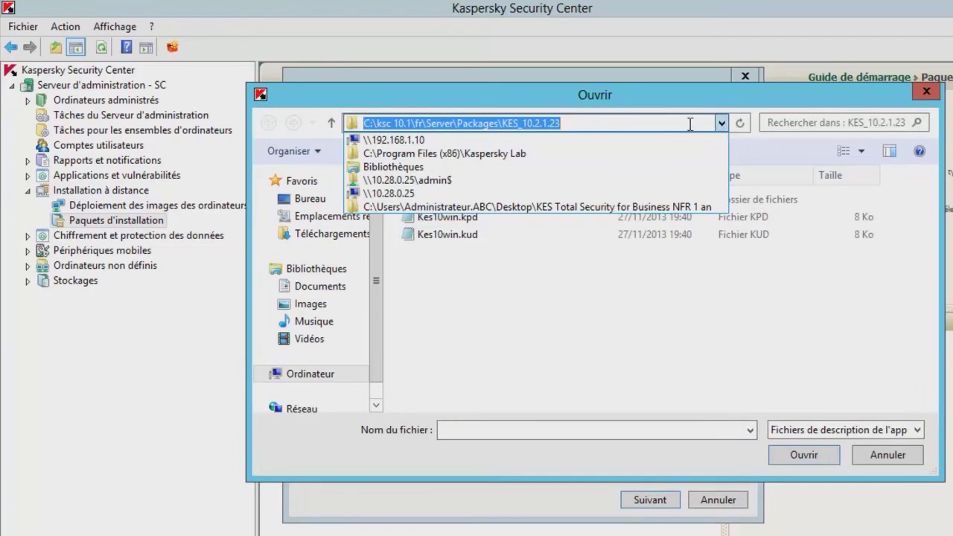
click(690, 124)
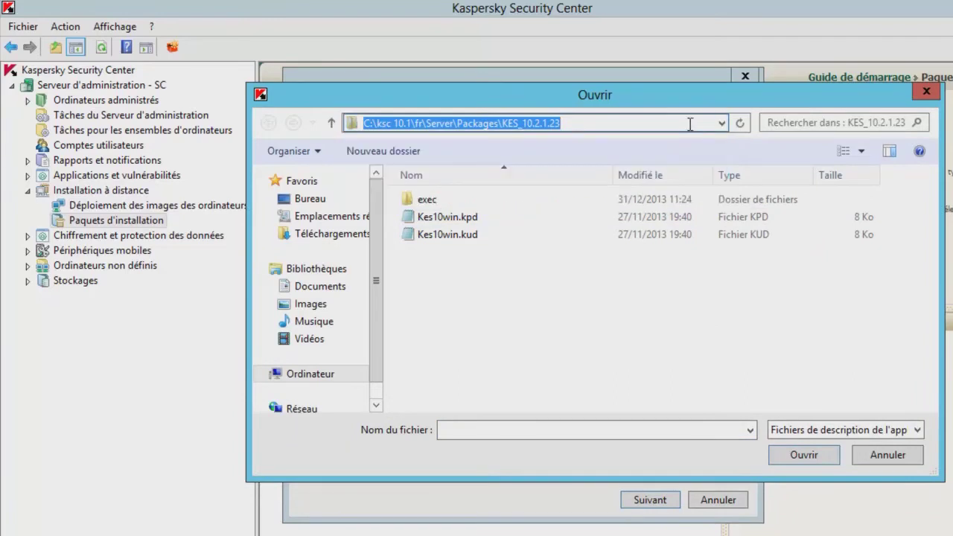
click(477, 215)
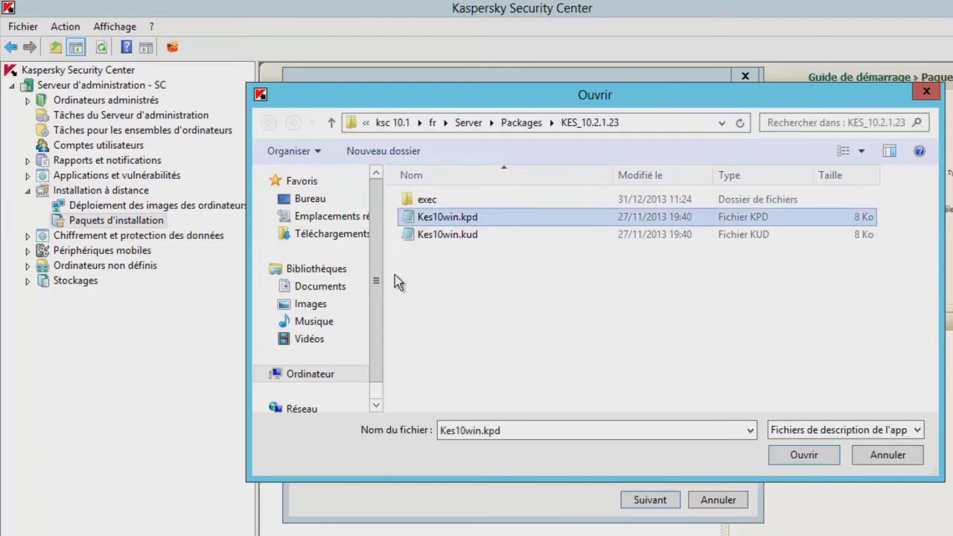
click(314, 201)
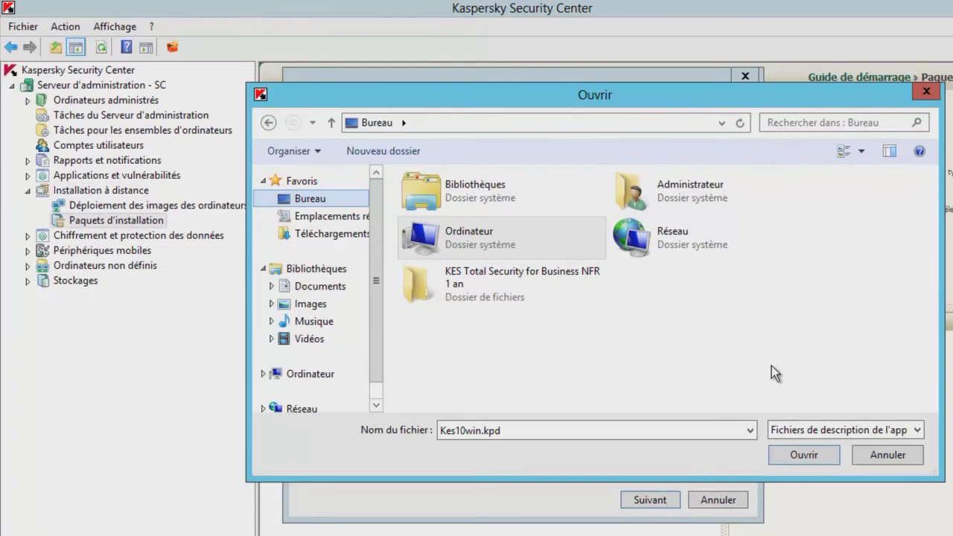
click(851, 430)
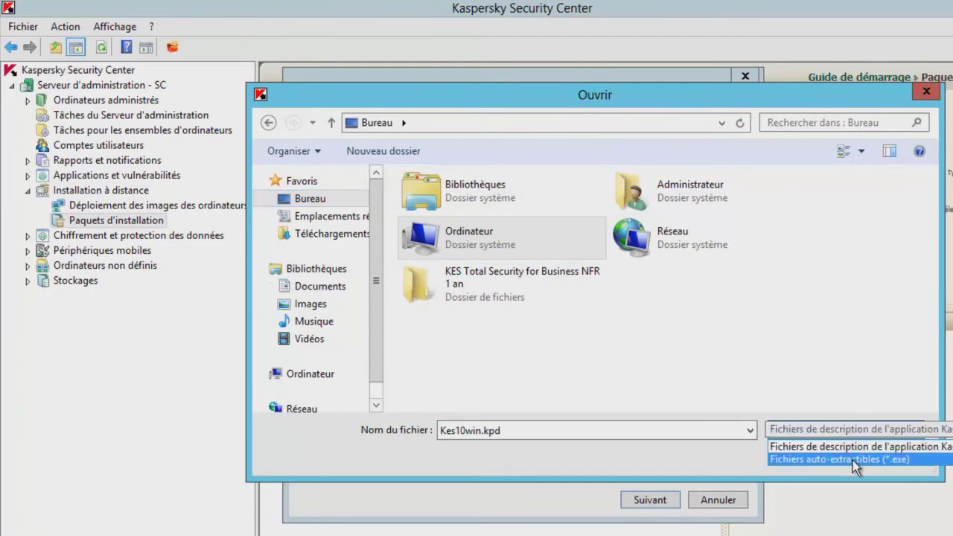
click(853, 460)
click(519, 326)
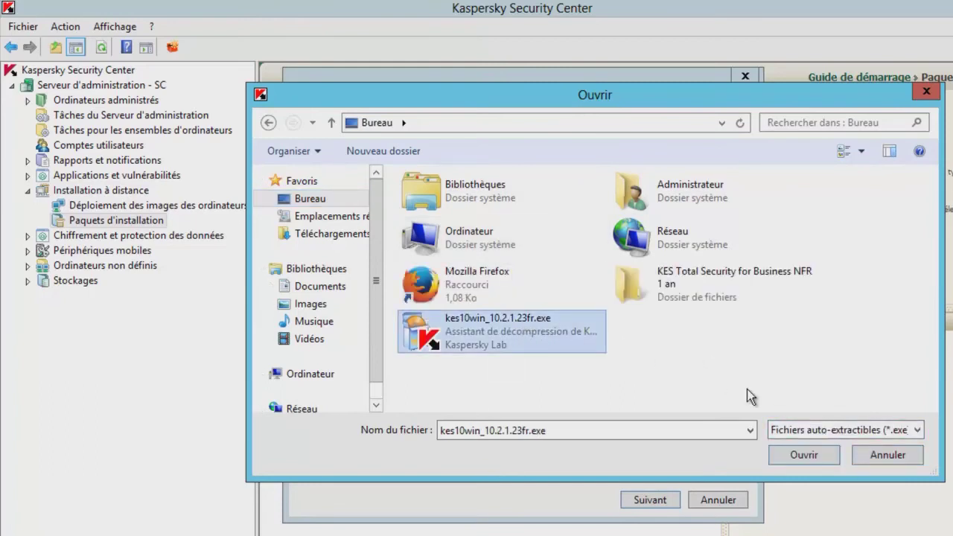
click(825, 455)
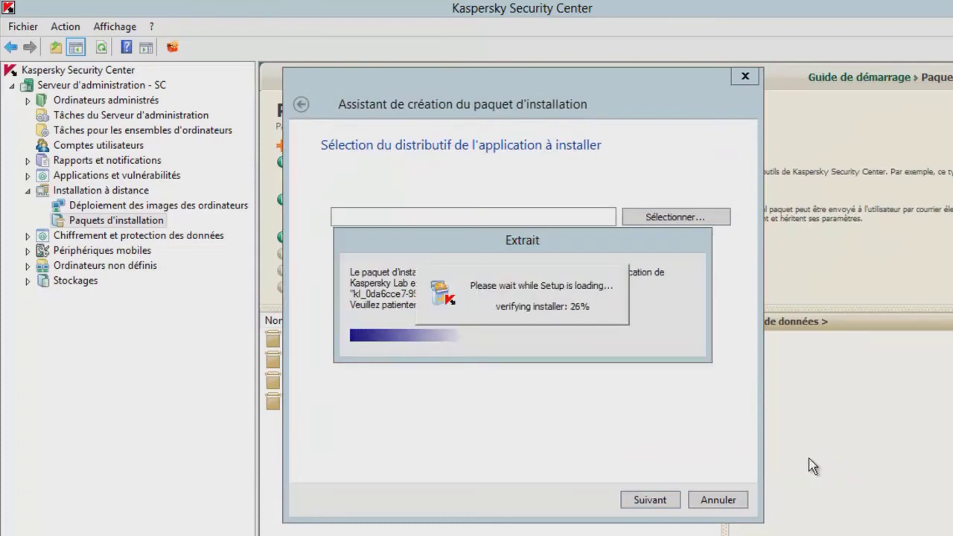
click(674, 506)
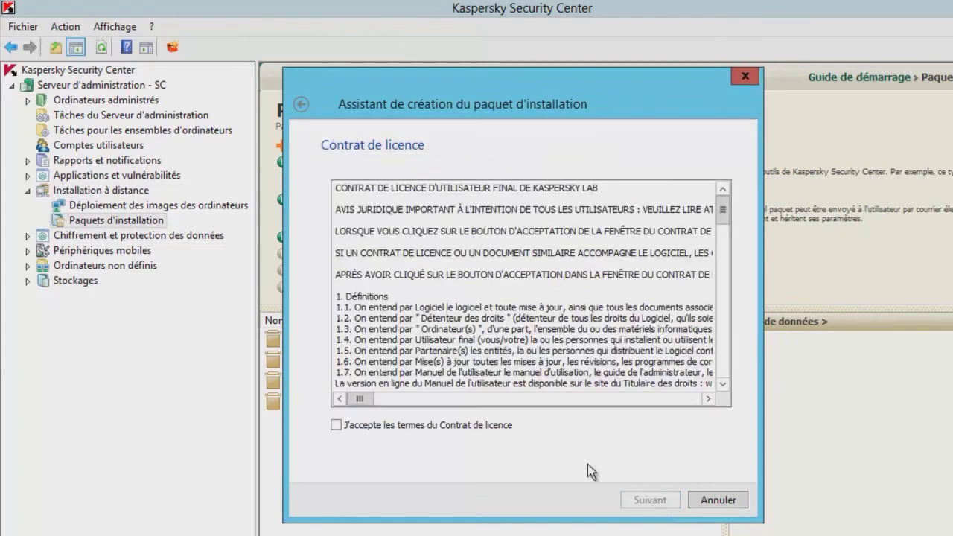
Accept the licence agreement and complete the package wizard with the standard installation type
click(337, 426)
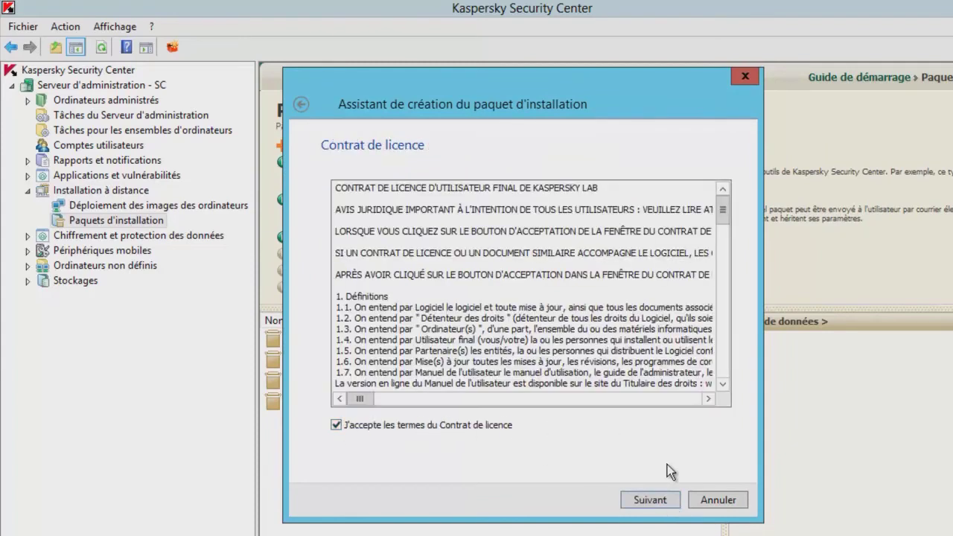
click(679, 506)
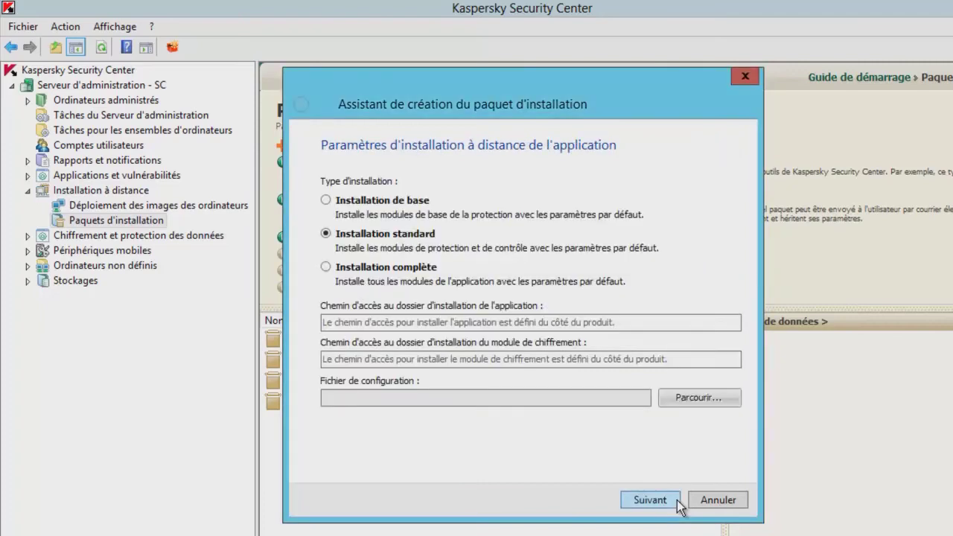
click(676, 500)
click(743, 503)
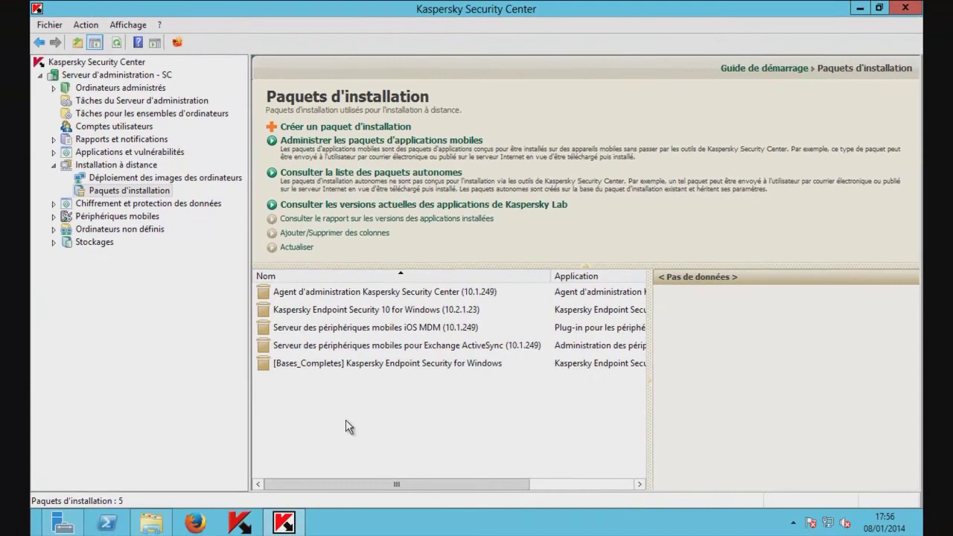
Switch to File Explorer and open C:\Program Files (x86)\Kaspersky Lab\Kaspersky Security Center\Share\Packages
click(152, 522)
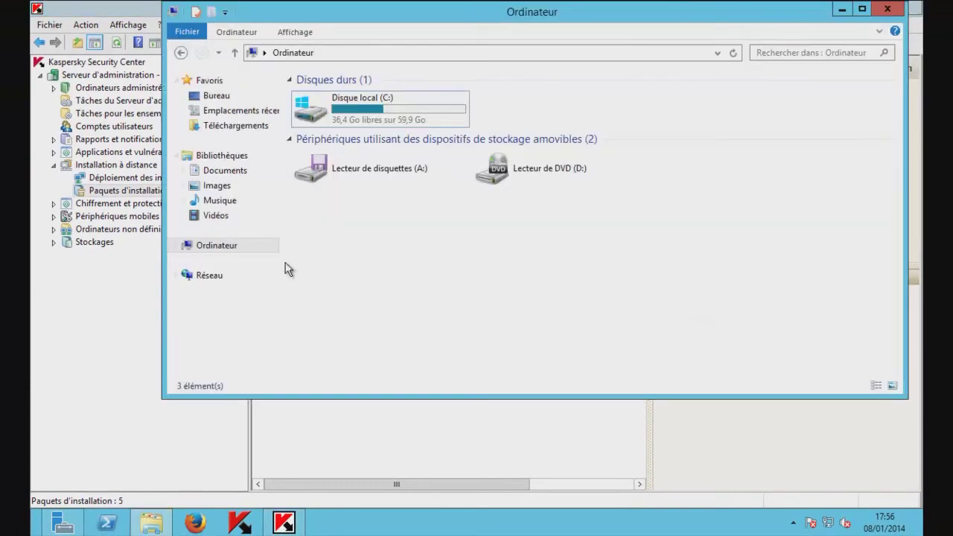
double_click(405, 108)
click(365, 128)
double_click(363, 126)
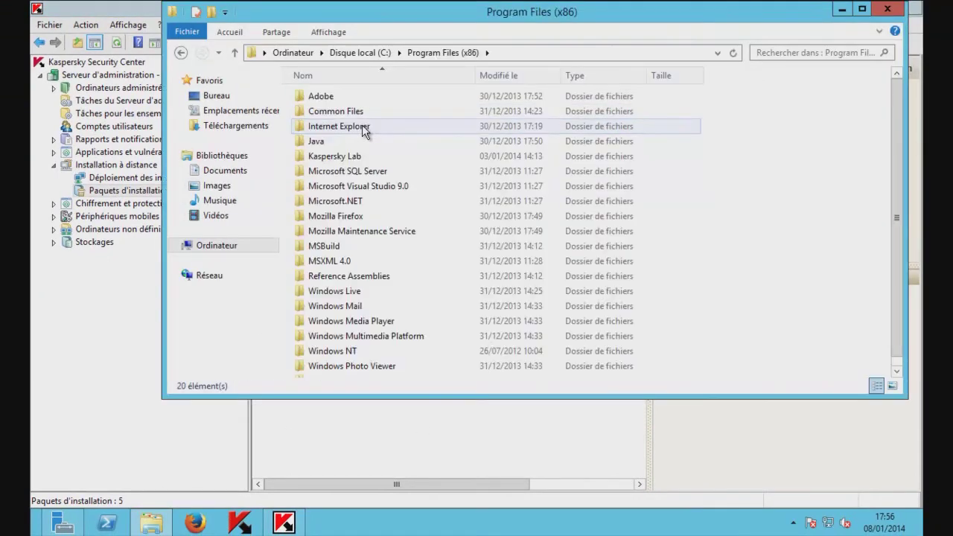
double_click(354, 154)
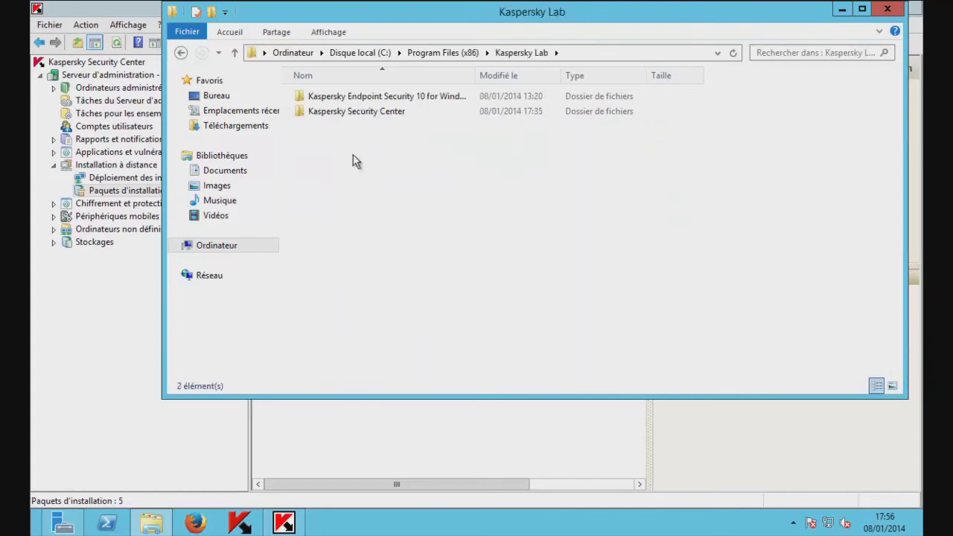
double_click(380, 113)
double_click(320, 186)
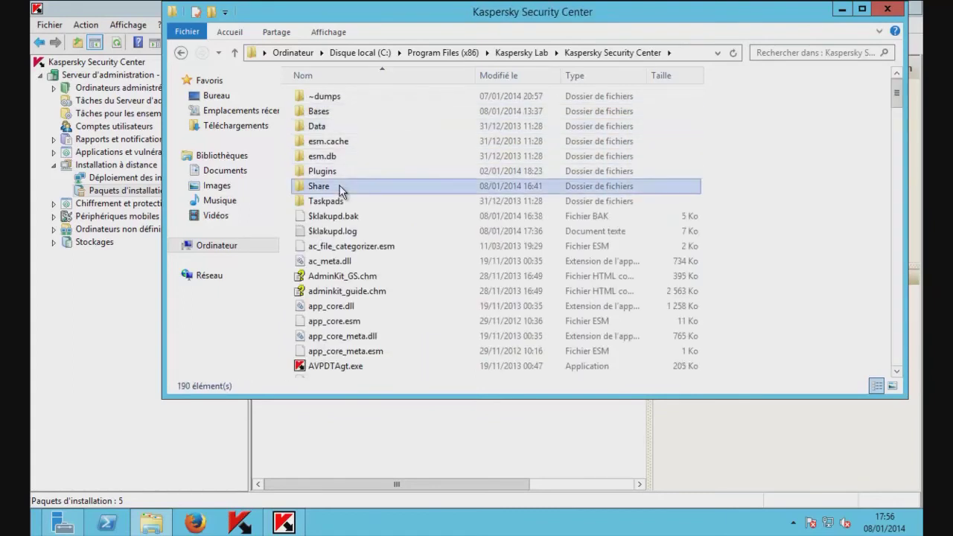
click(338, 105)
double_click(338, 101)
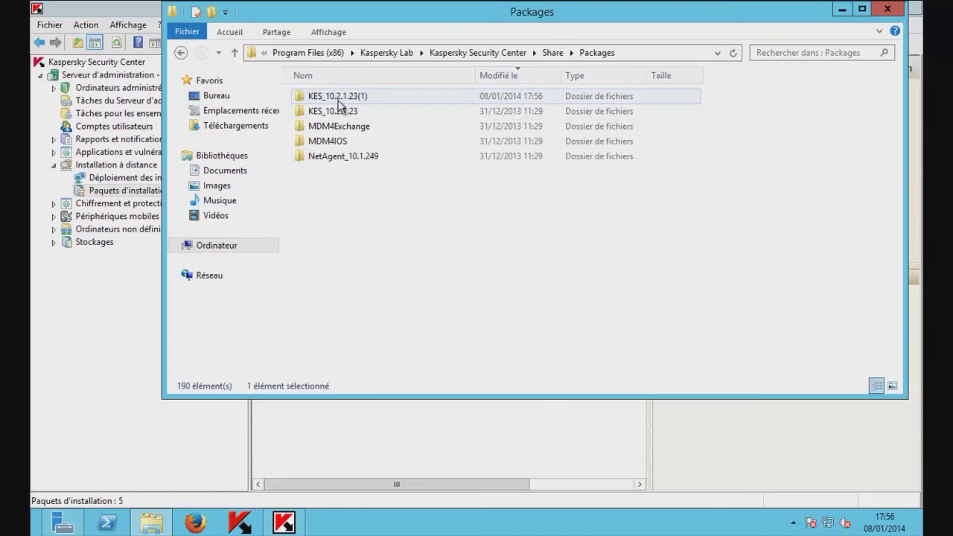
Sort the package folders by modification date, newest first, and open the exec folder inside KES_10.2.1.23(1)
click(368, 100)
click(521, 74)
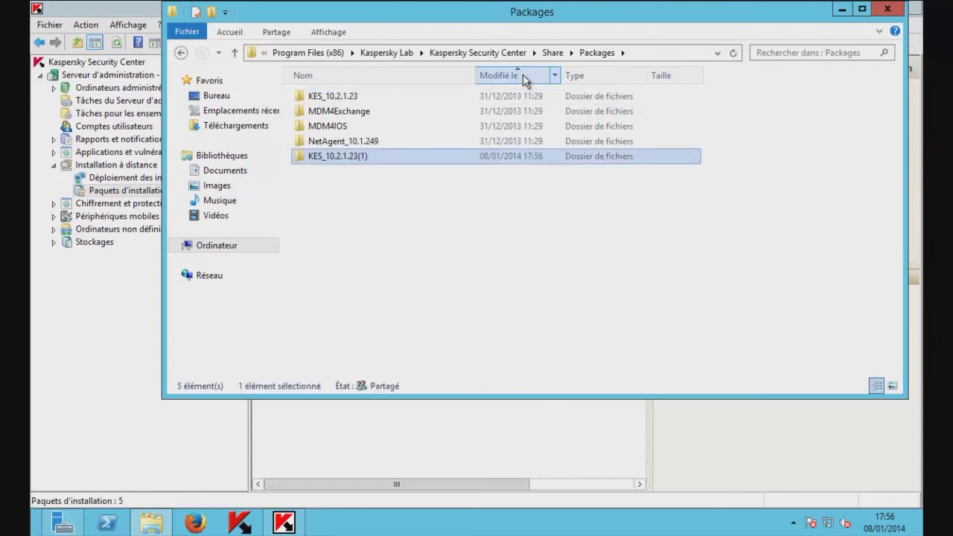
click(523, 74)
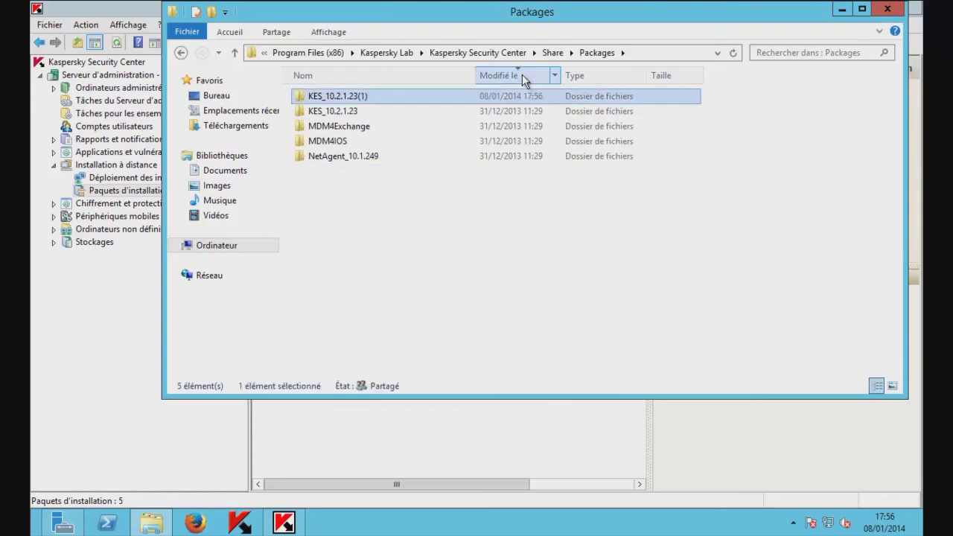
double_click(361, 95)
double_click(330, 96)
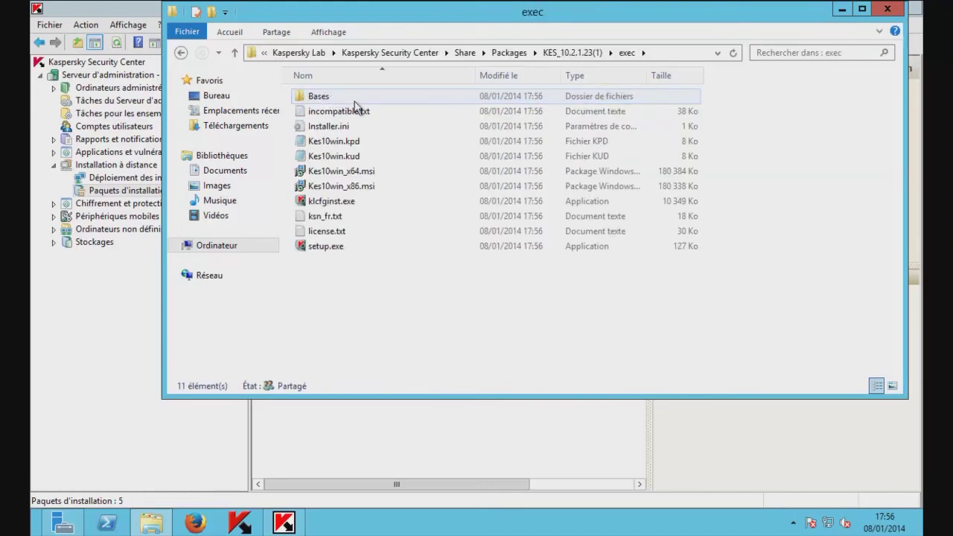
Open Kes10win.kpd from the exec folder with Notepad (Bloc-notes)
click(361, 141)
right_click(361, 141)
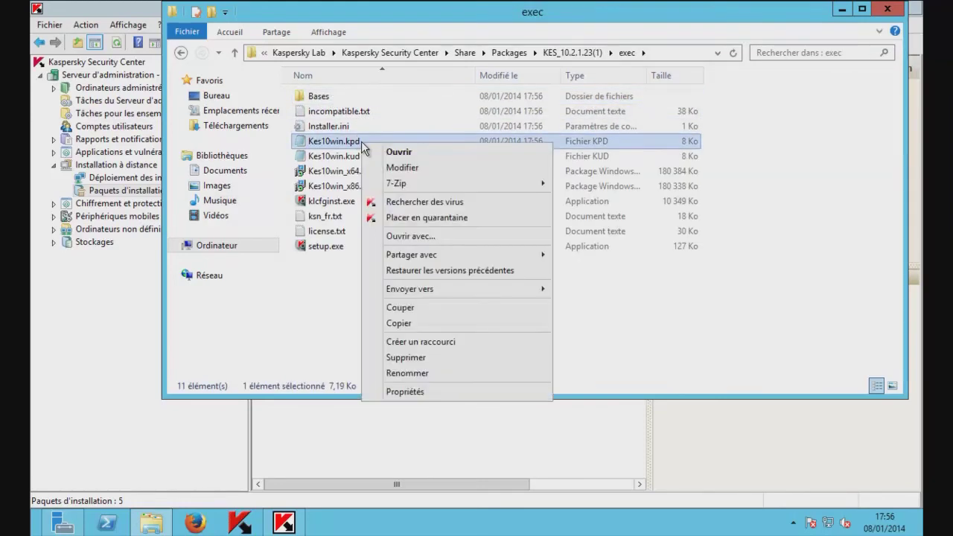
click(377, 236)
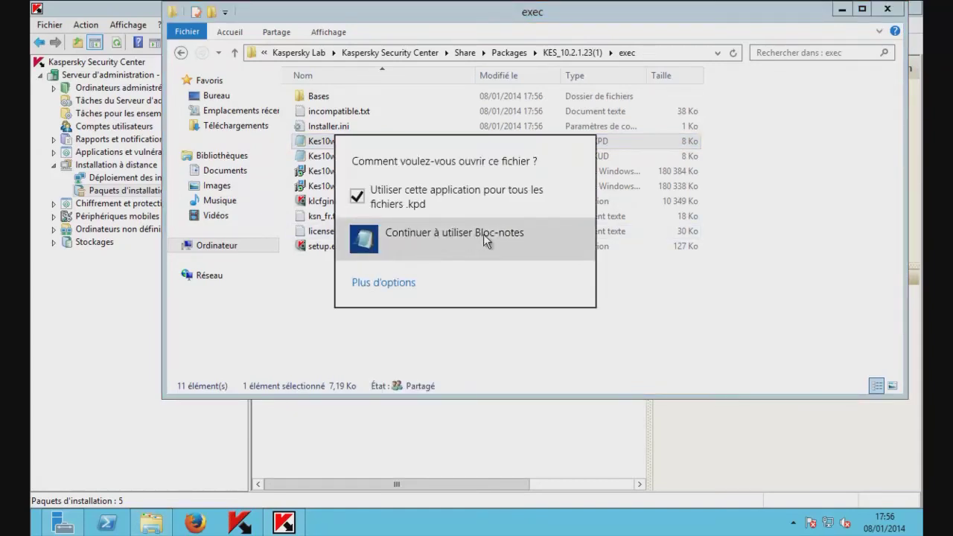
click(530, 234)
Examine the [UpdInfo] section, its UrgComponentsSection entry and the components listed under [UrgUpdComponents]
scroll(533, 158, down, 20)
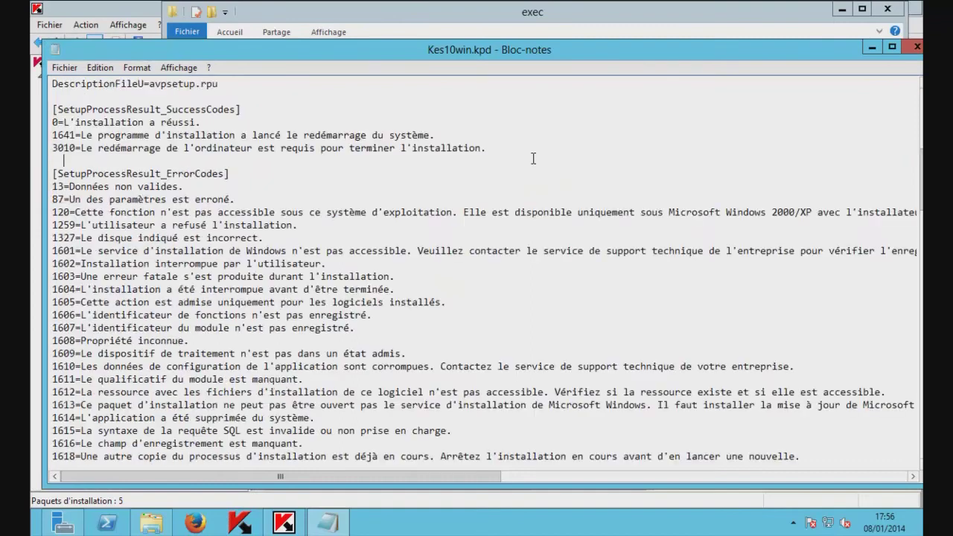
key(Page_Down)
key(Page_Down)
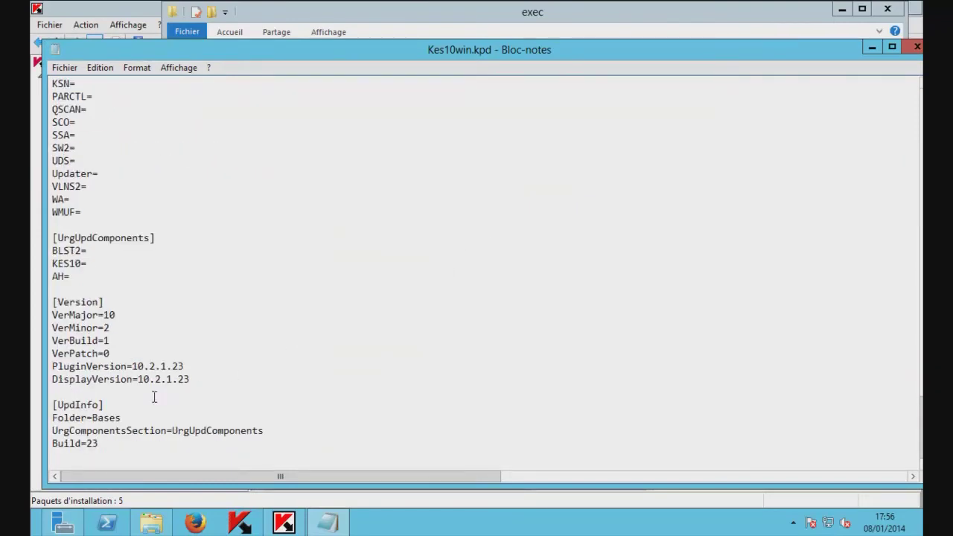
double_click(78, 404)
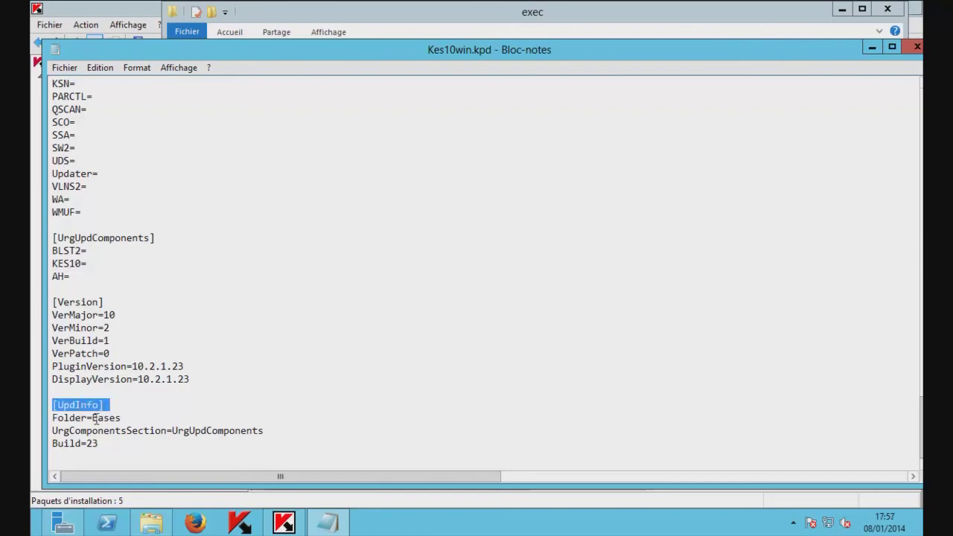
double_click(99, 430)
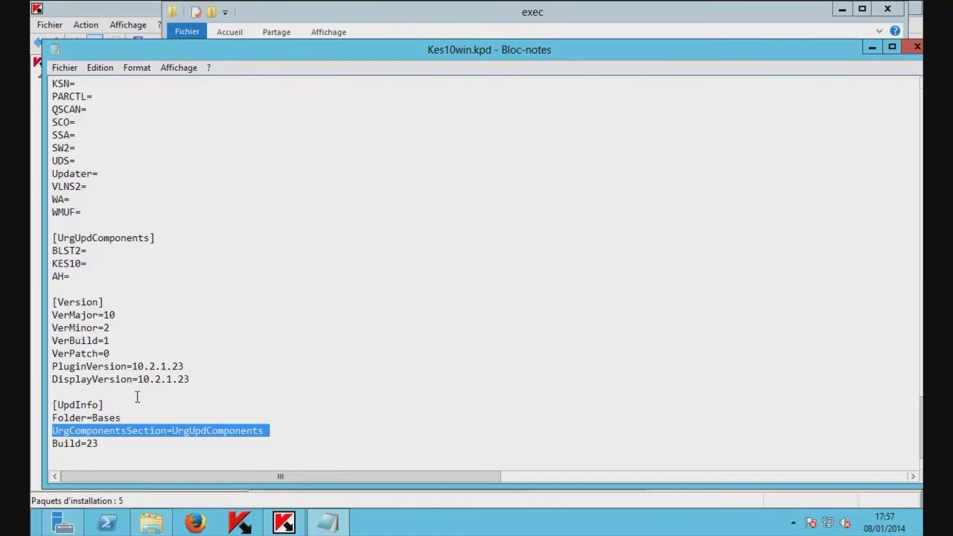
double_click(110, 238)
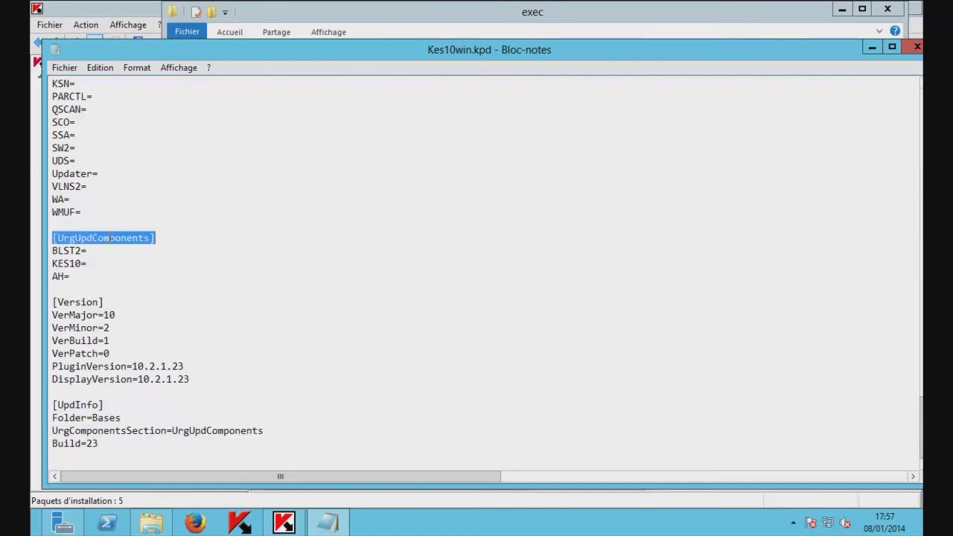
drag(92, 276, 51, 252)
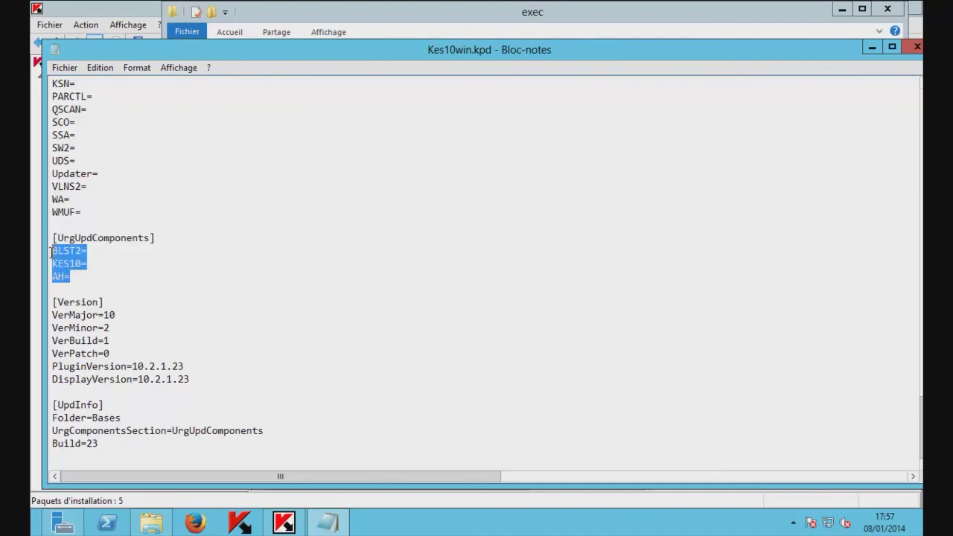
Set the UrgComponentsSection entry under [UpdInfo] to UpdComponents
click(89, 289)
key(Delete)
key(Delete)
key(Delete)
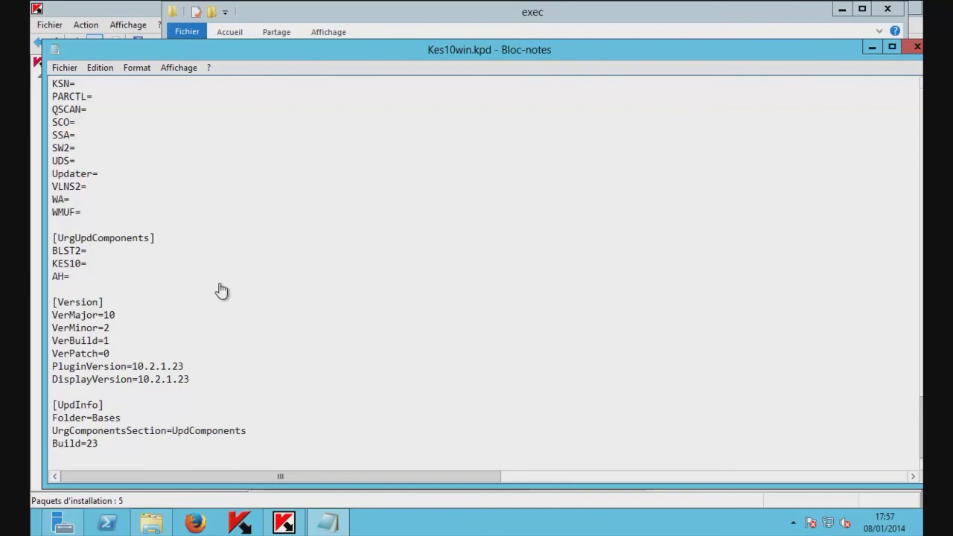
Review the full list of components under the [UpdComponents] section
scroll(220, 283, up, 7)
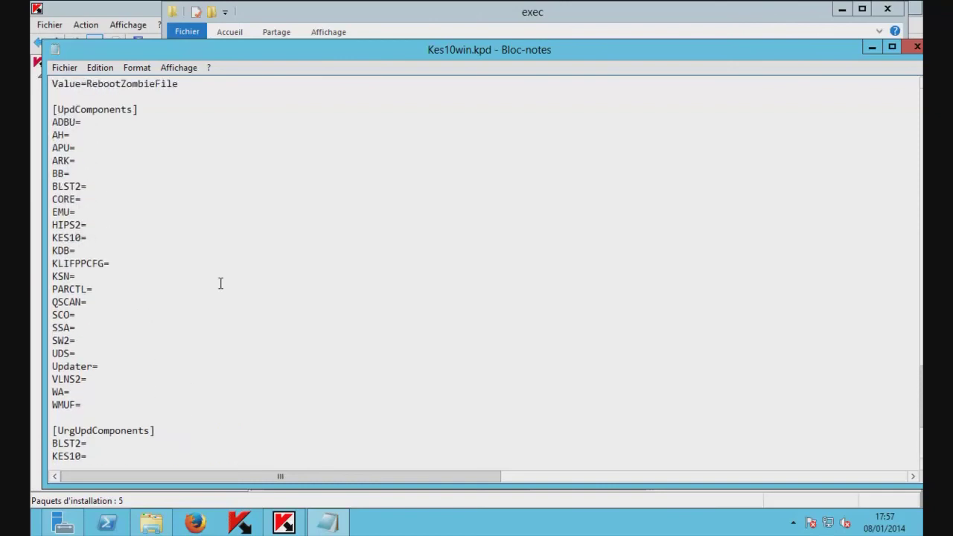
double_click(106, 186)
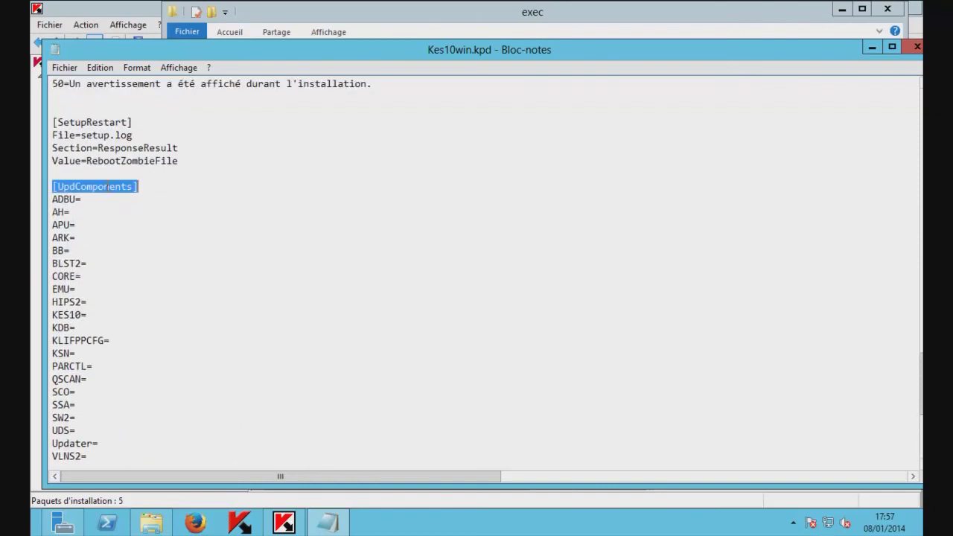
drag(52, 199, 116, 462)
click(115, 462)
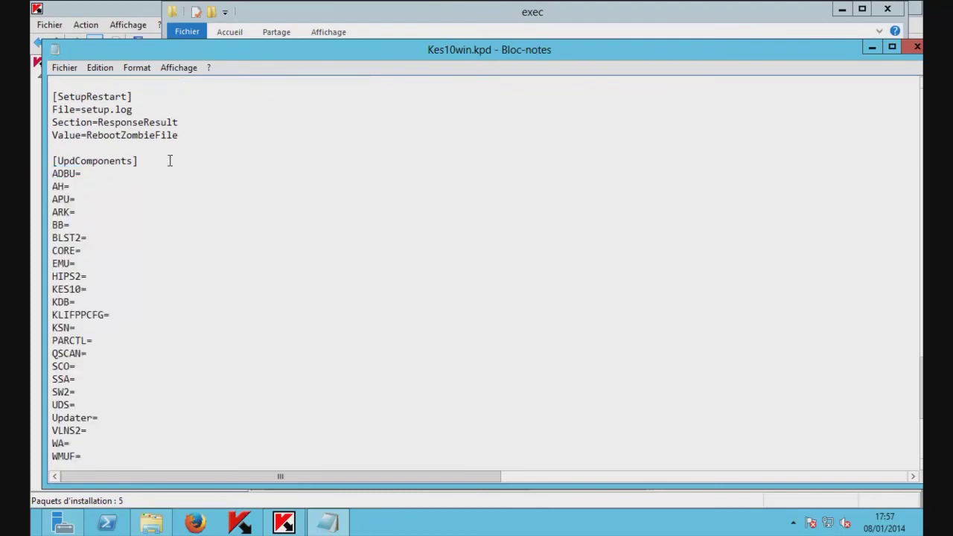
Save the modified Kes10win.kpd file and close Notepad (Bloc-notes)
click(65, 68)
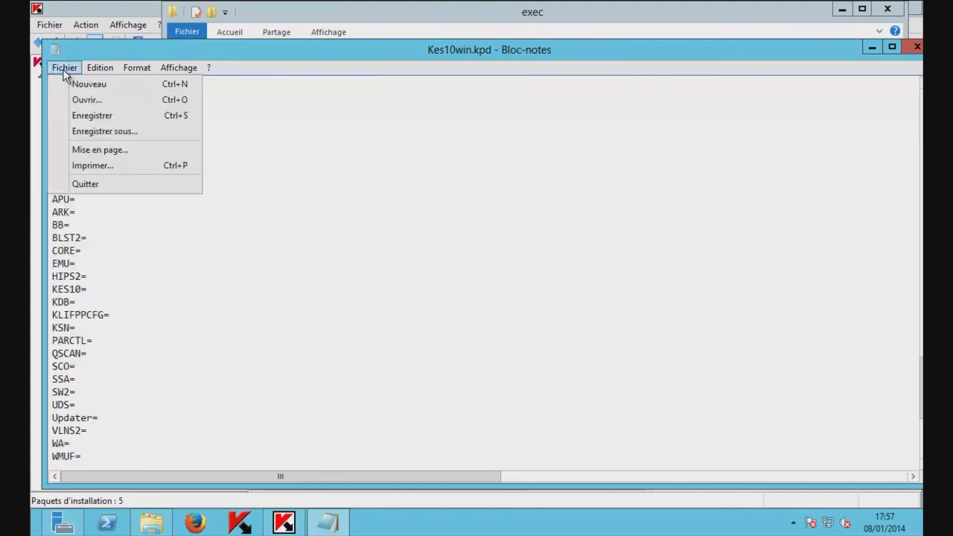
click(100, 116)
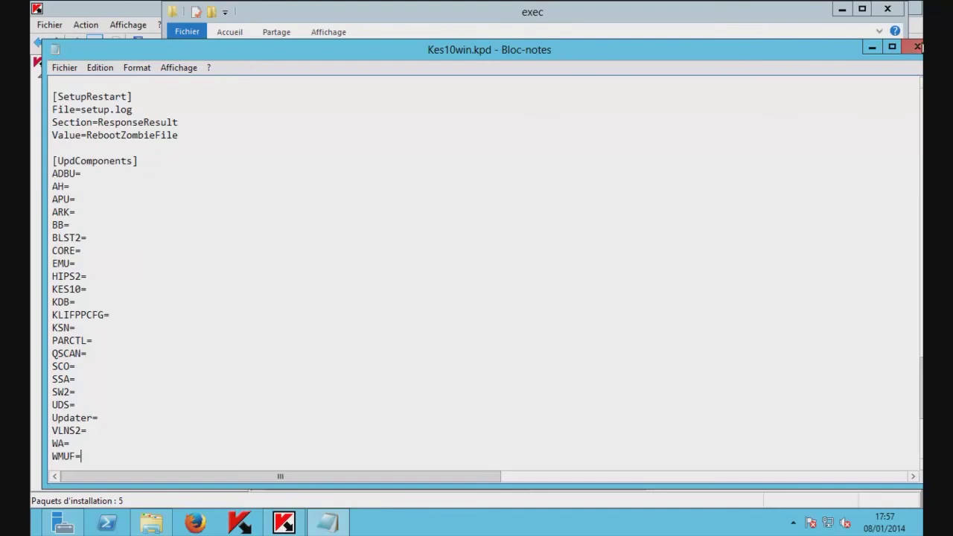
click(917, 47)
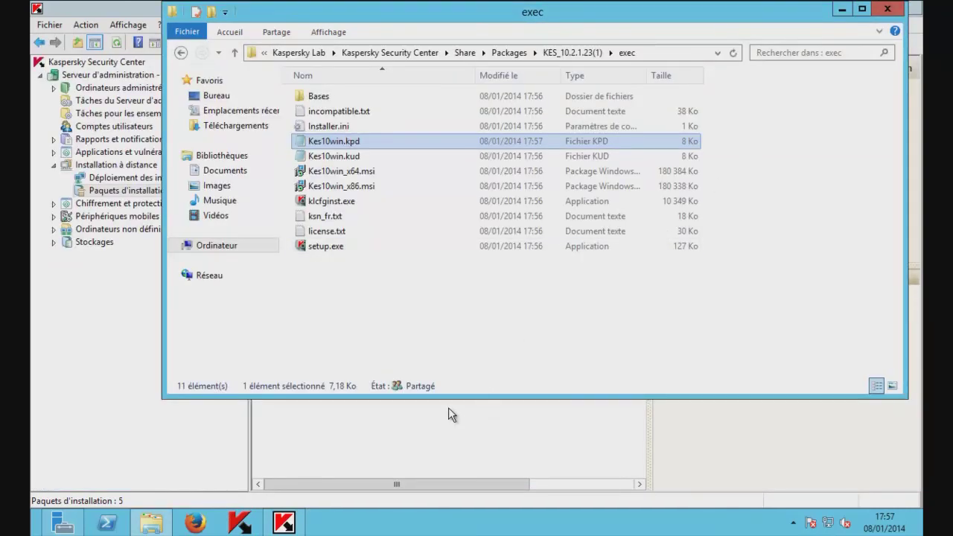
Switch to Kaspersky Security Center and update the databases of the [Bases_Completes] Kaspersky Endpoint Security for Windows package from its properties
key(alt+F4)
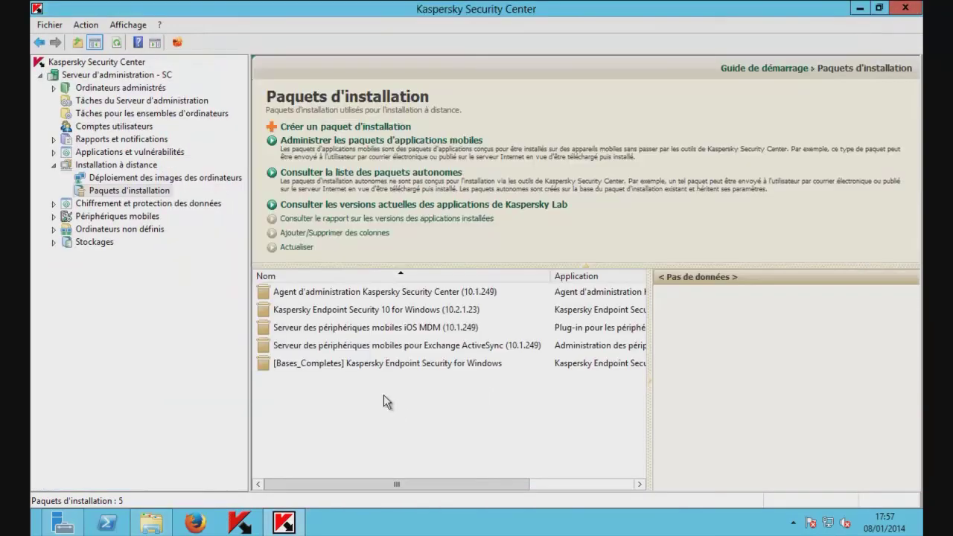
click(329, 369)
right_click(327, 365)
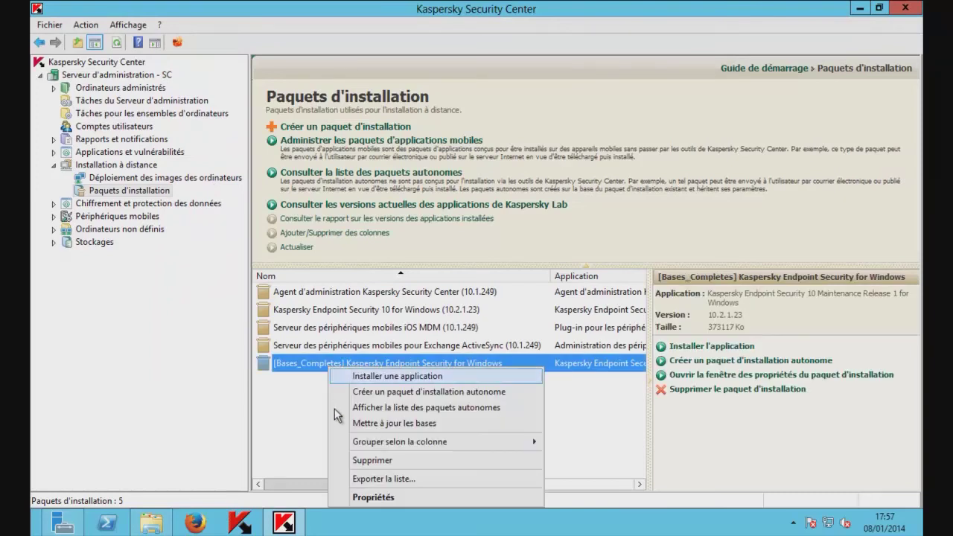
click(341, 499)
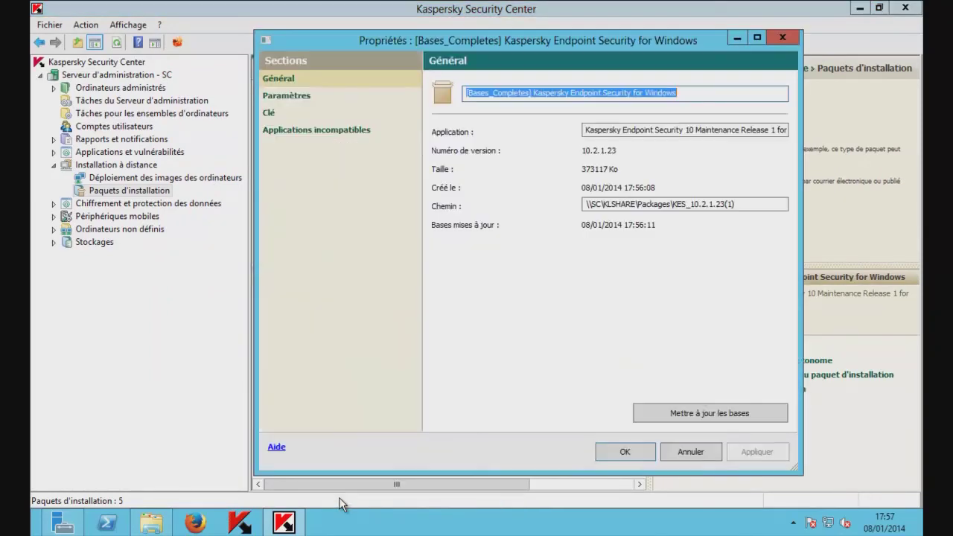
click(751, 411)
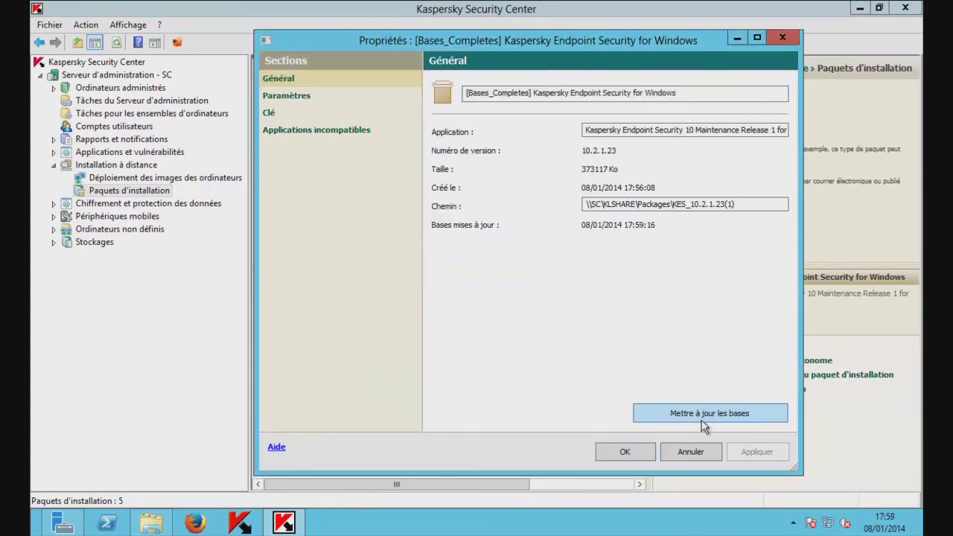
click(638, 454)
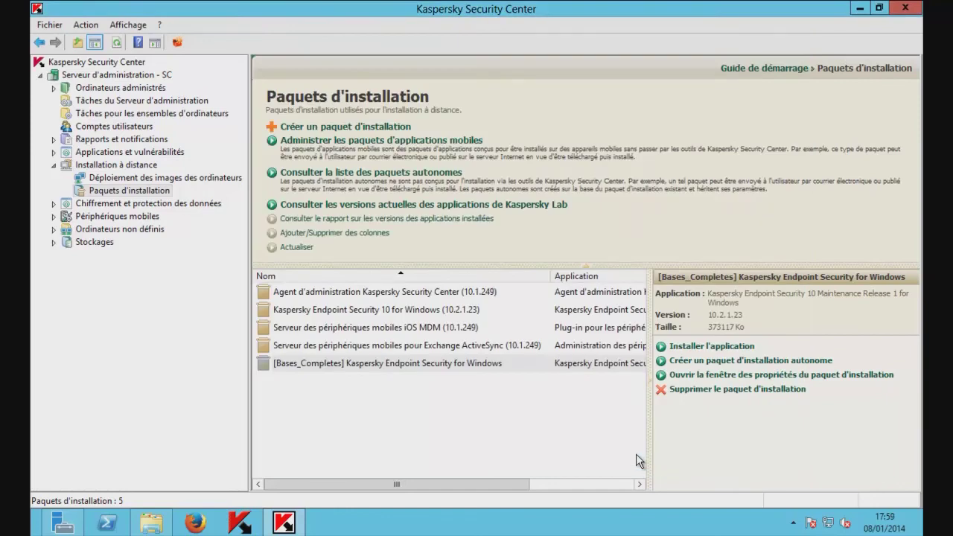
Examine the database folders under Bases\bases in the package's exec folder, and return to Kaspersky Security Center
click(162, 527)
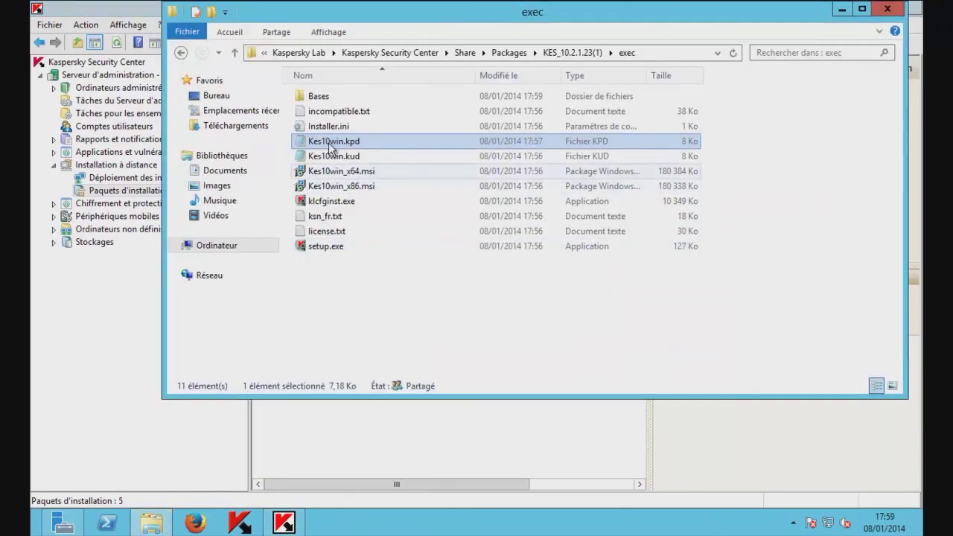
double_click(326, 98)
double_click(331, 109)
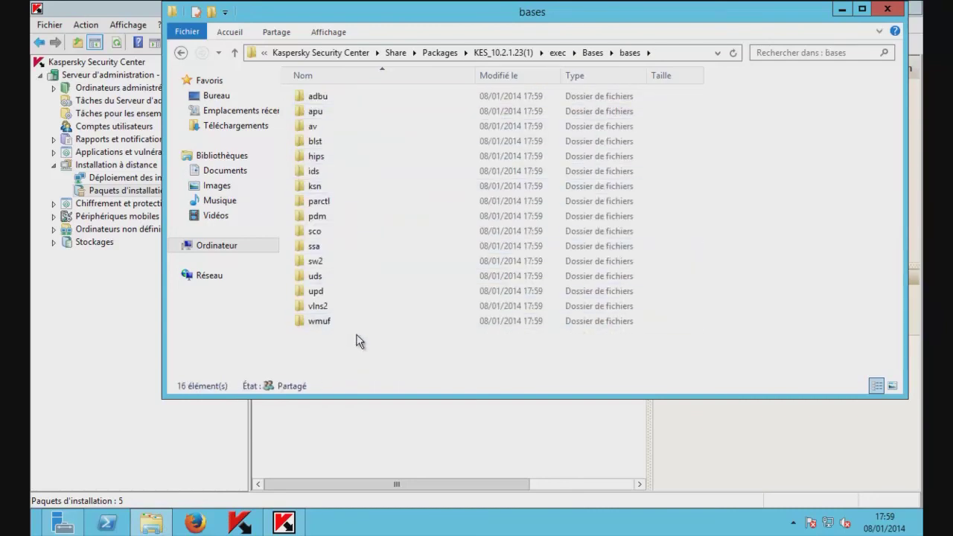
click(421, 425)
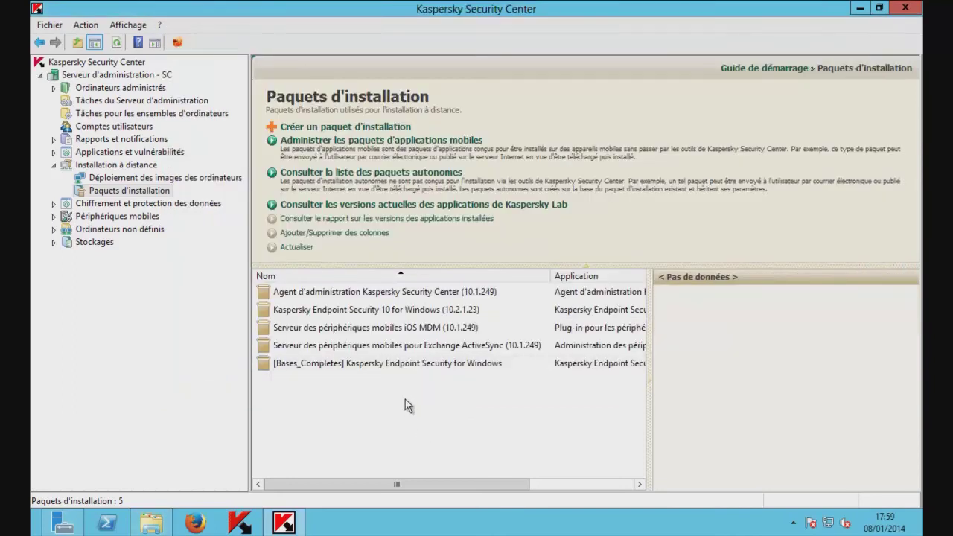
Create a standalone installation package from the [Bases_Completes] package, including the Administration Agent and moving unassigned computers to the Ordinateurs administrés group
click(378, 363)
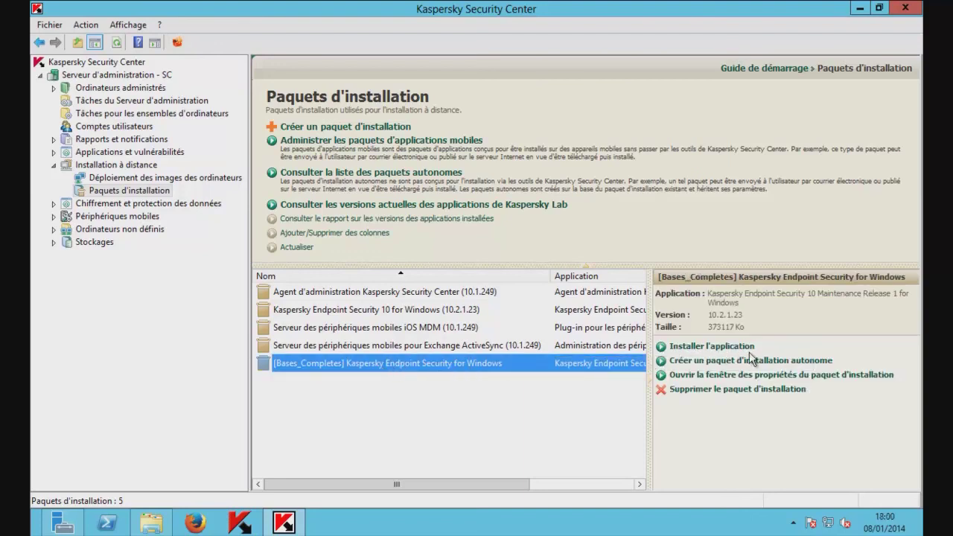
click(827, 362)
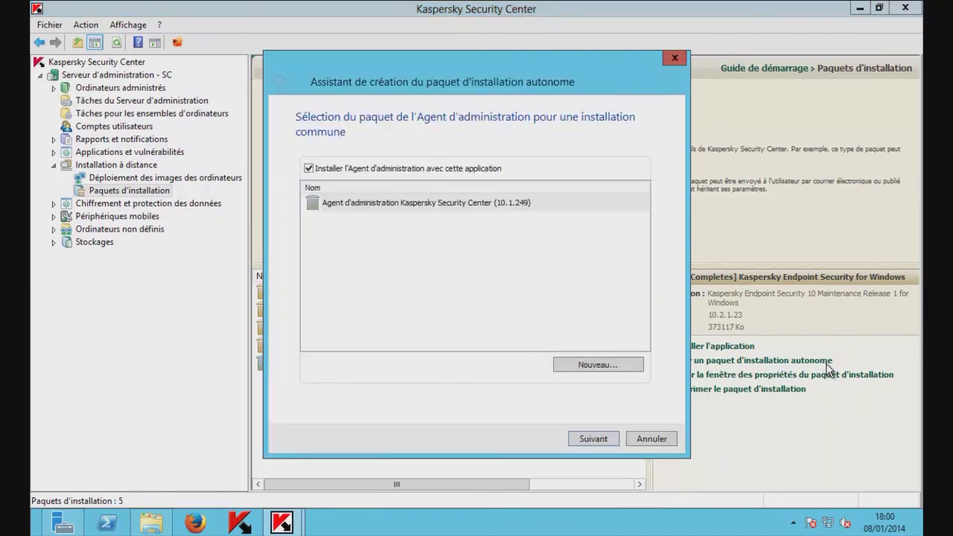
click(592, 439)
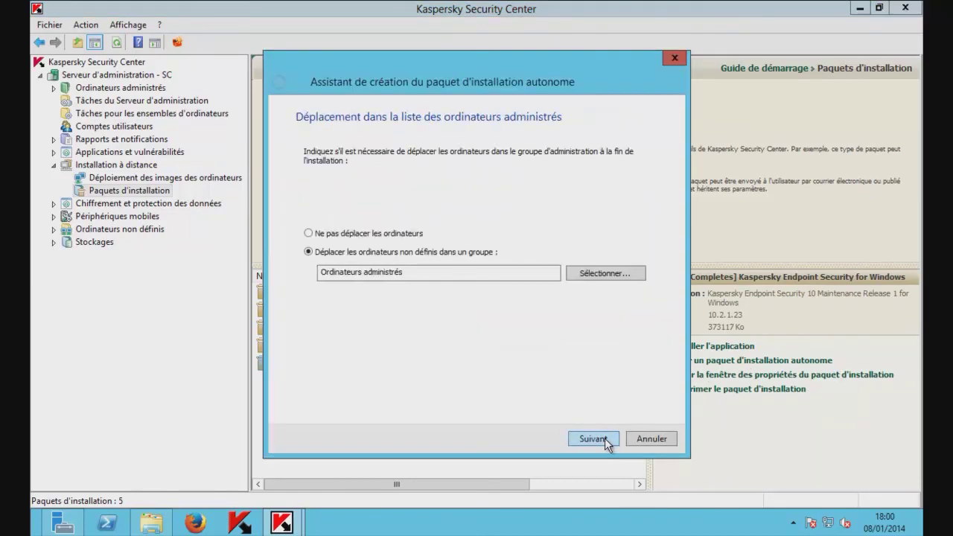
click(593, 439)
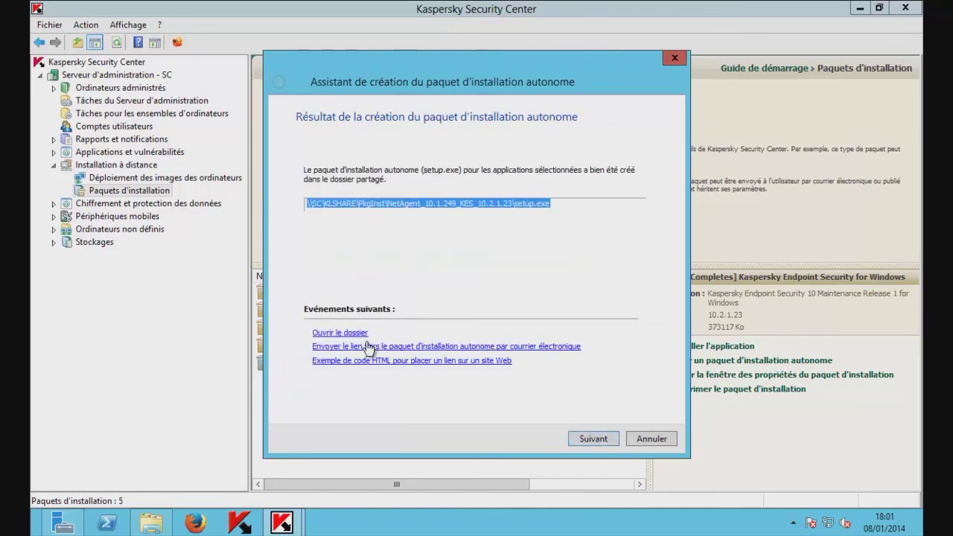
Open the folder containing the standalone installation package and select setup.exe to check its size
click(345, 335)
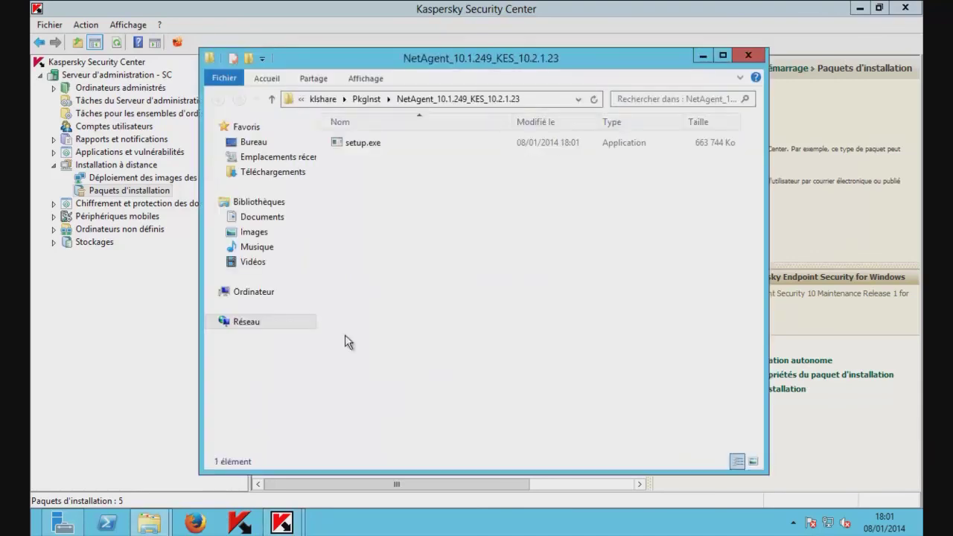
click(392, 148)
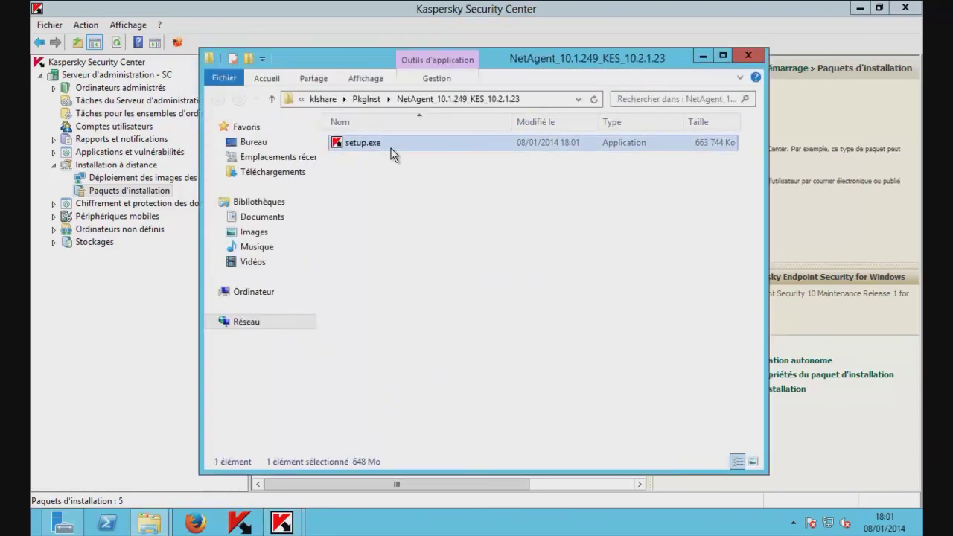